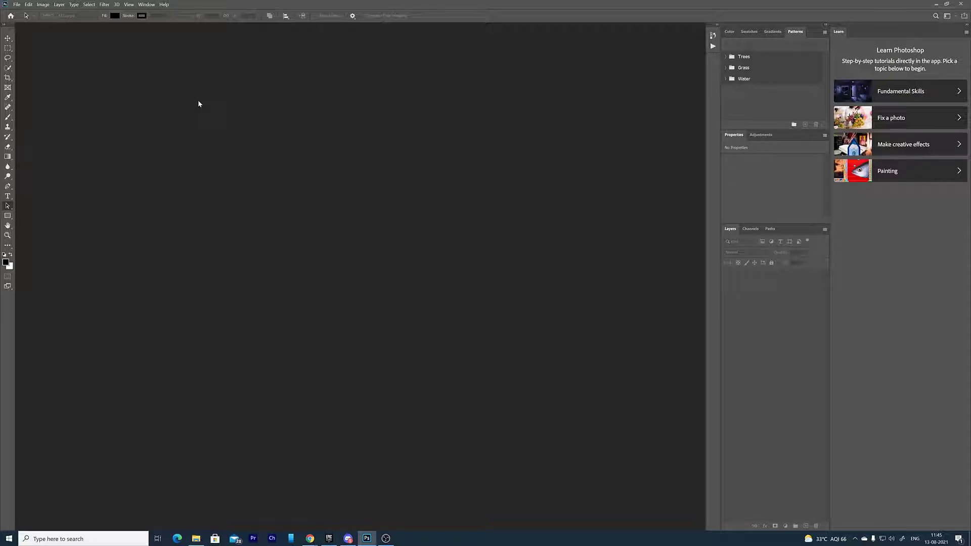
Step: Go to the desktop and open the All Countries Flag folder
key(super+d)
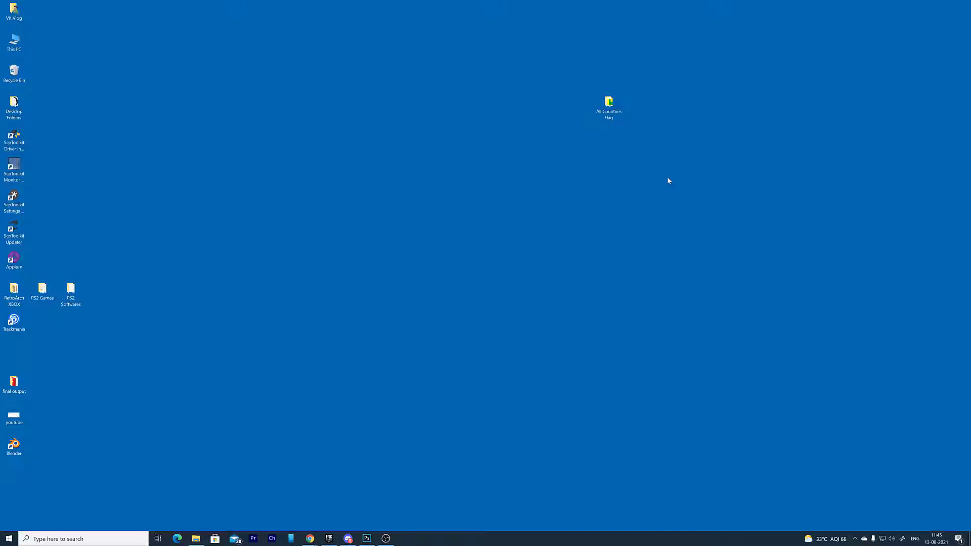
double_click(609, 105)
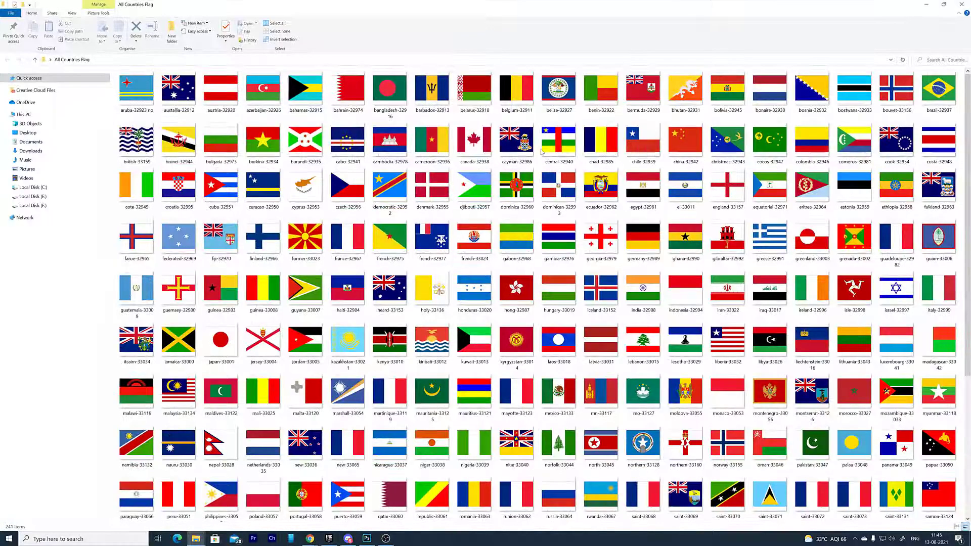
scroll(689, 302, up, 3)
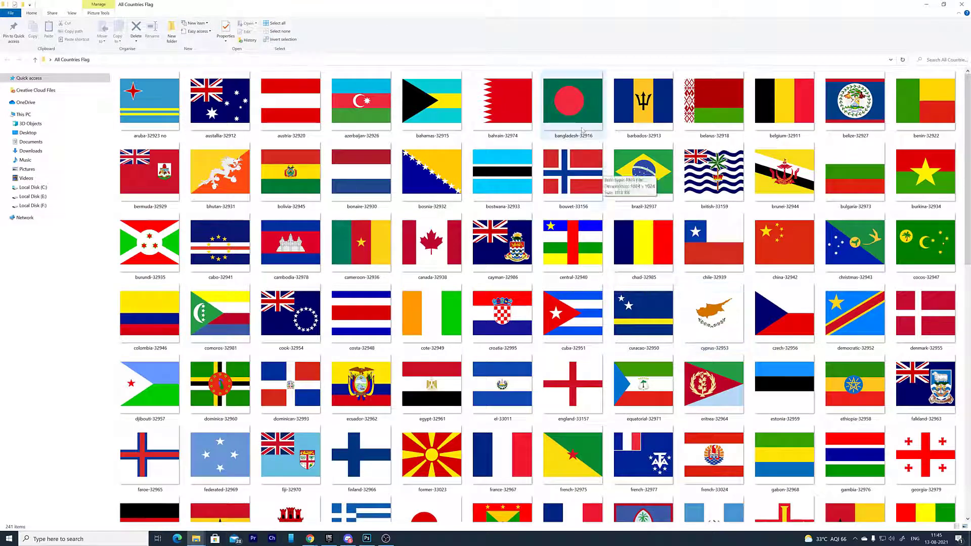
mouse_move(389, 89)
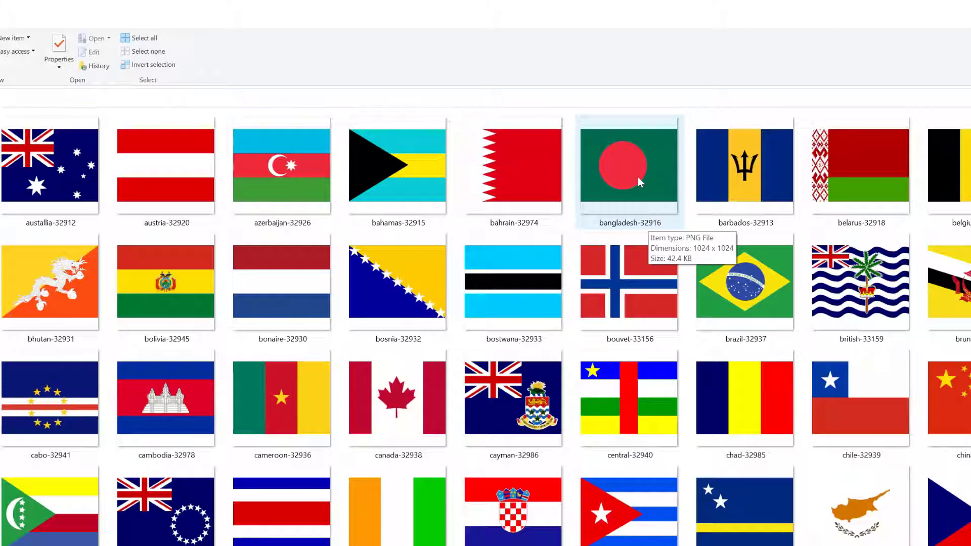
scroll(638, 177, down, 10)
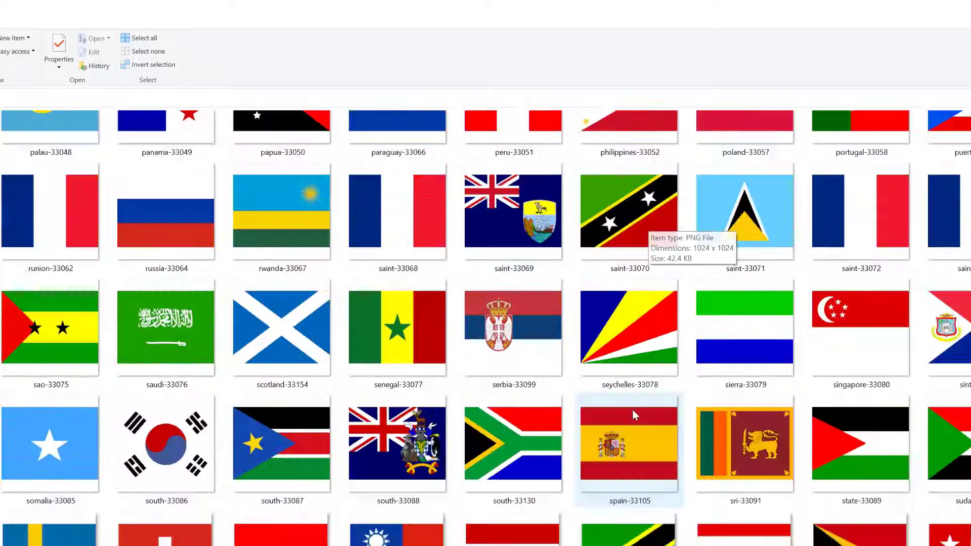
scroll(632, 409, down, 3)
scroll(632, 408, up, 2)
scroll(633, 409, up, 10)
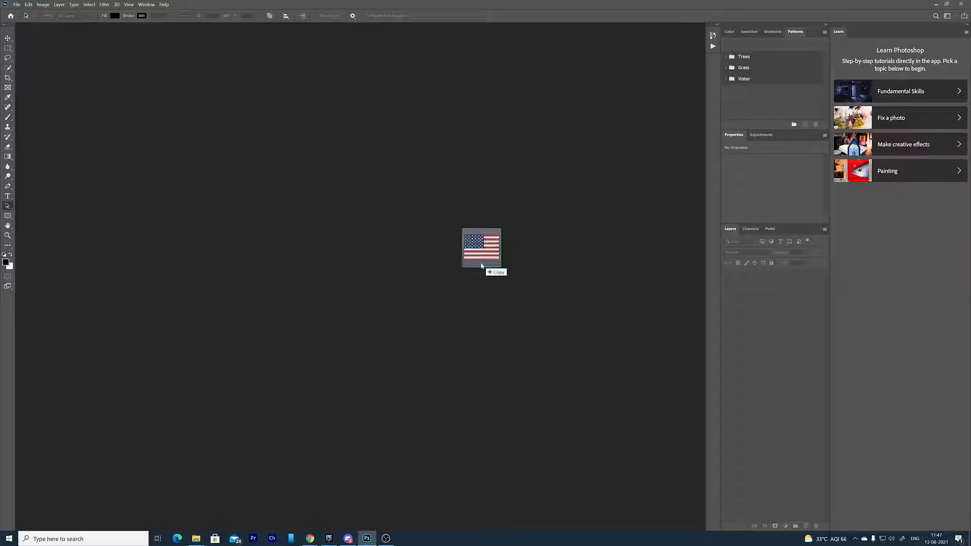
Step: Open united-33135.png in Photoshop by dropping it onto the workspace
drag(845, 326, 486, 243)
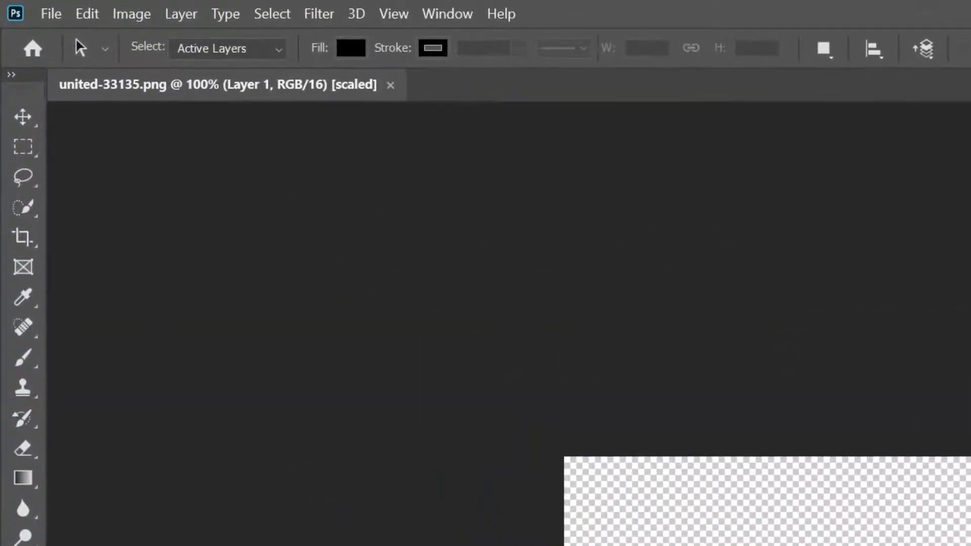
Step: Show the Actions panel and begin recording a new action named 'Trim or Crop'
click(452, 14)
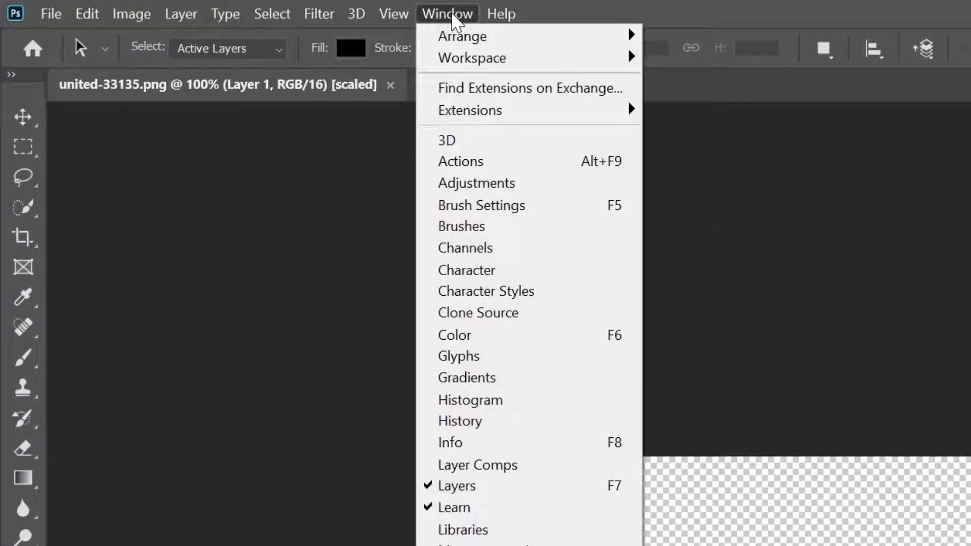
click(486, 161)
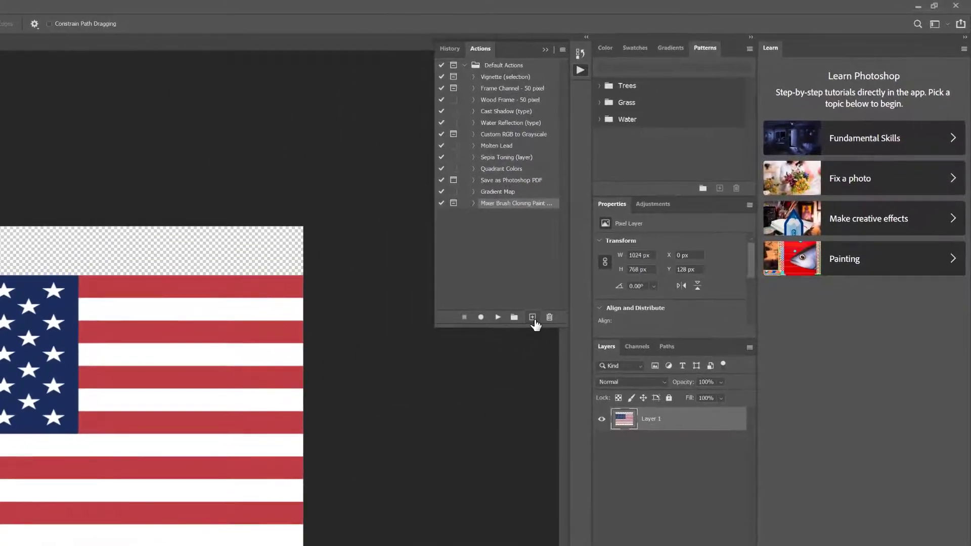
click(533, 317)
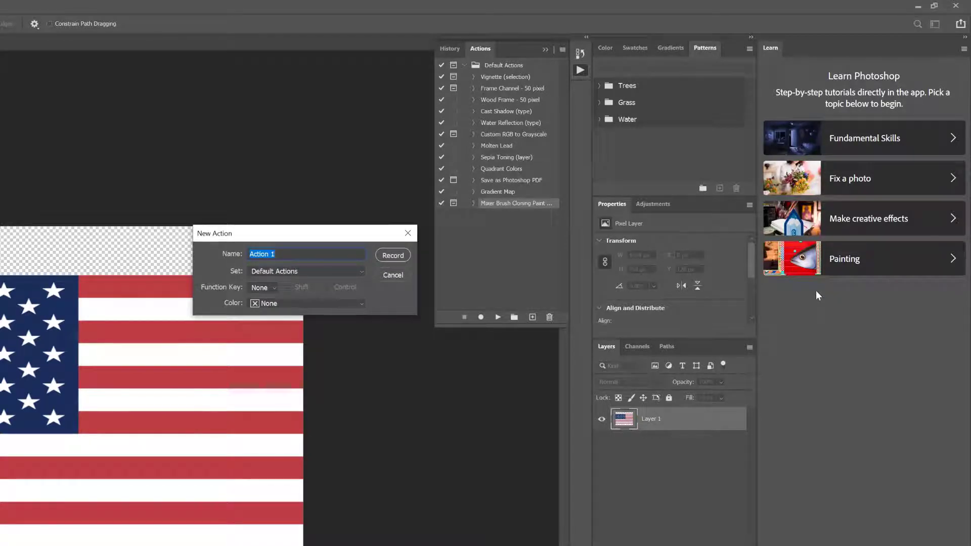
text(T)
text(rim or Crop)
click(390, 254)
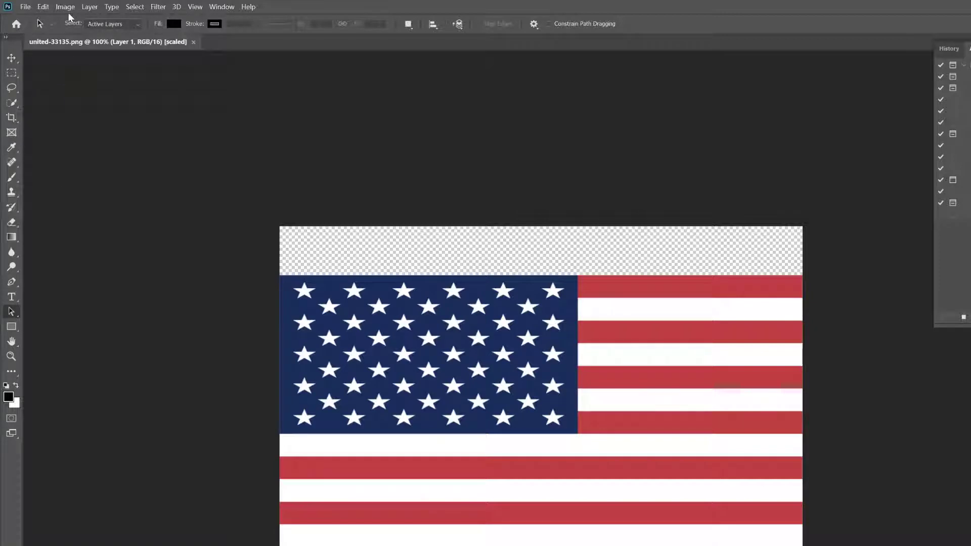
Step: Trim transparent pixels from all sides, stop recording, and expand the recorded Trim step
click(65, 7)
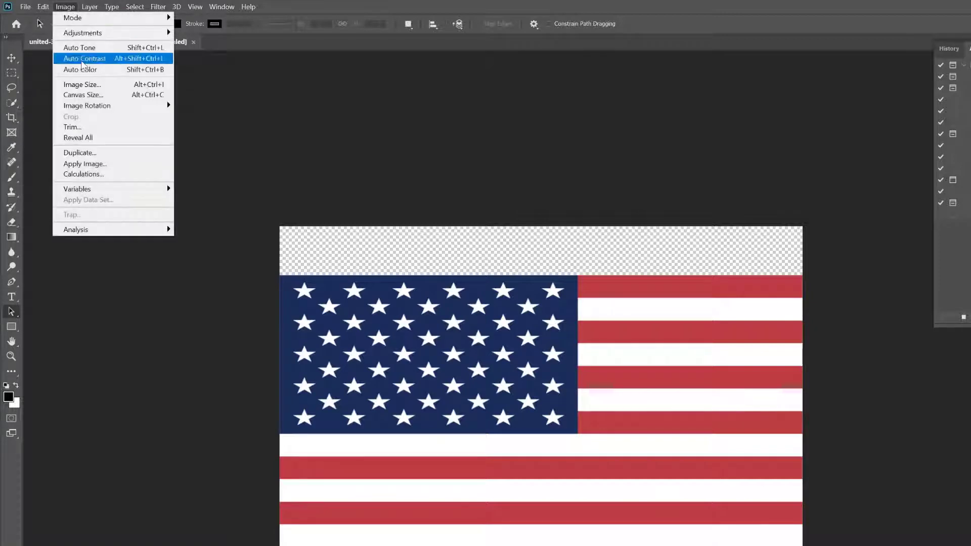
click(72, 126)
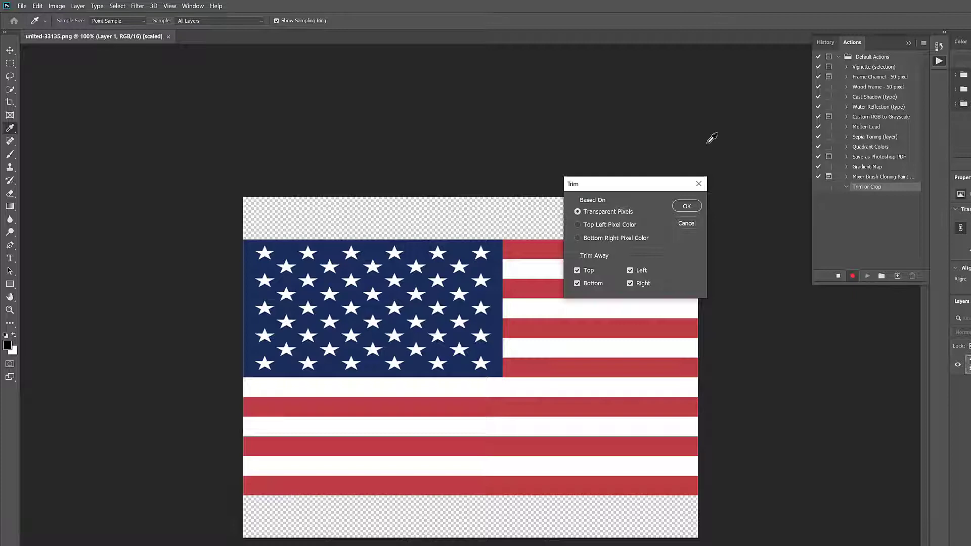
click(691, 207)
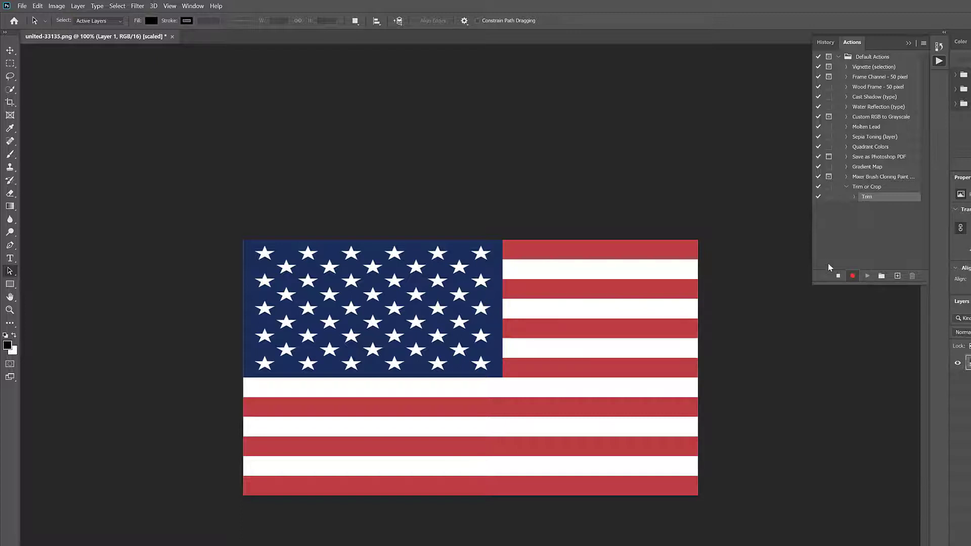
click(838, 277)
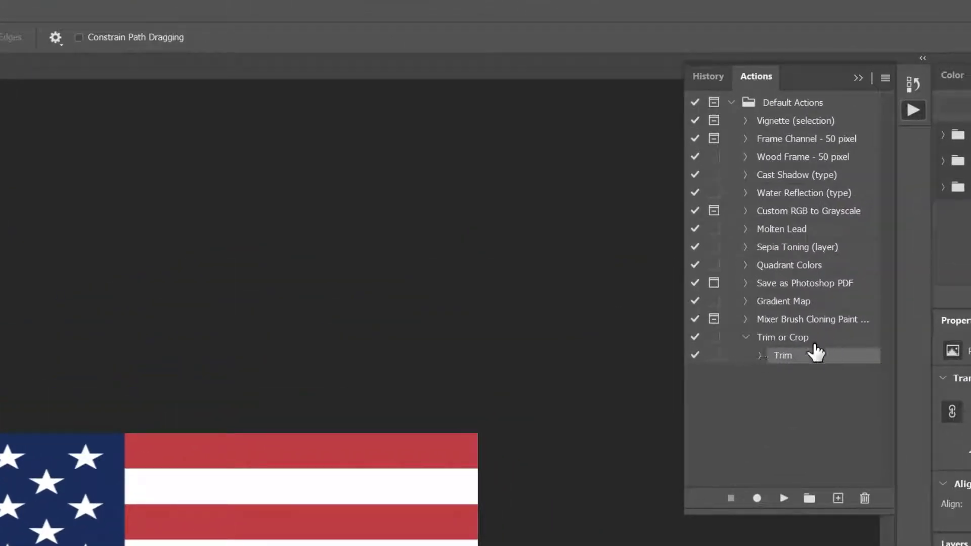
click(761, 356)
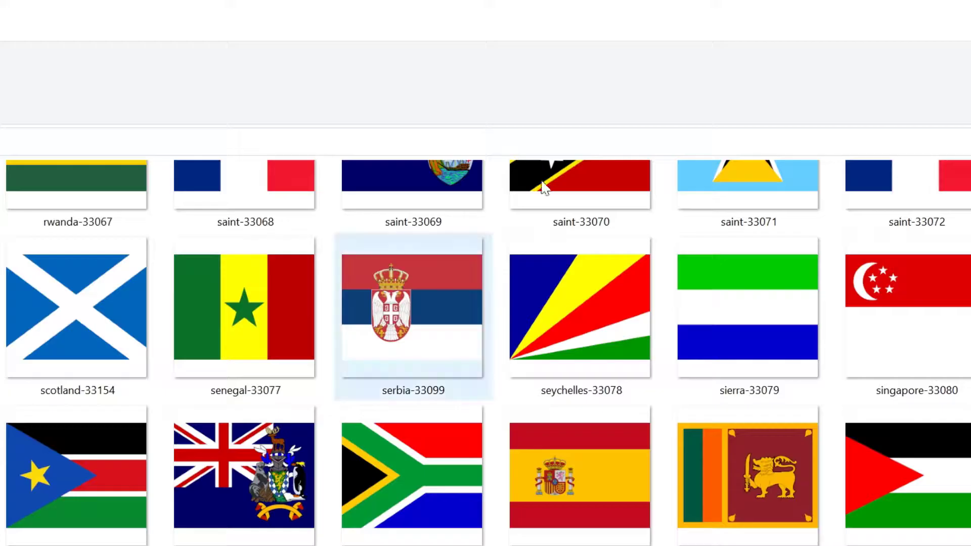
scroll(751, 426, up, 5)
scroll(752, 425, up, 10)
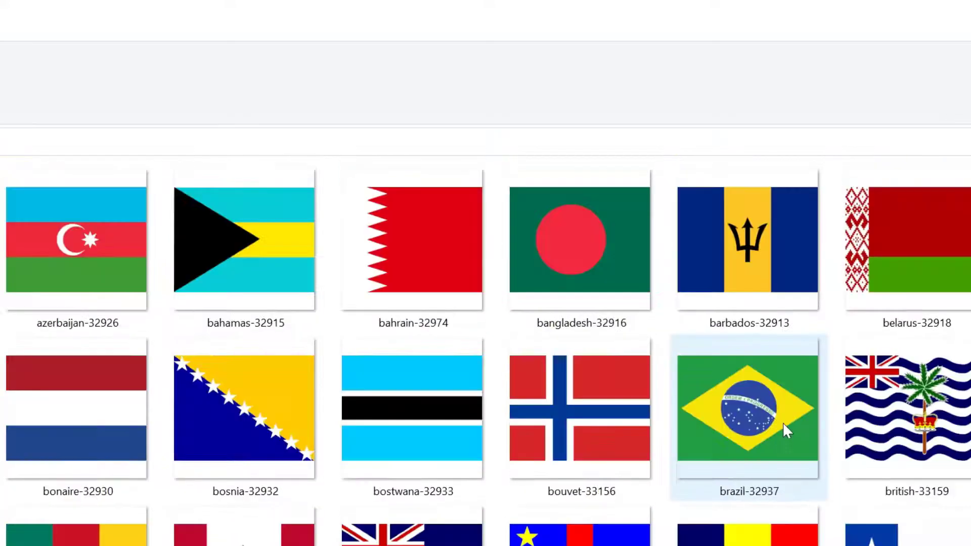
scroll(760, 475, down, 10)
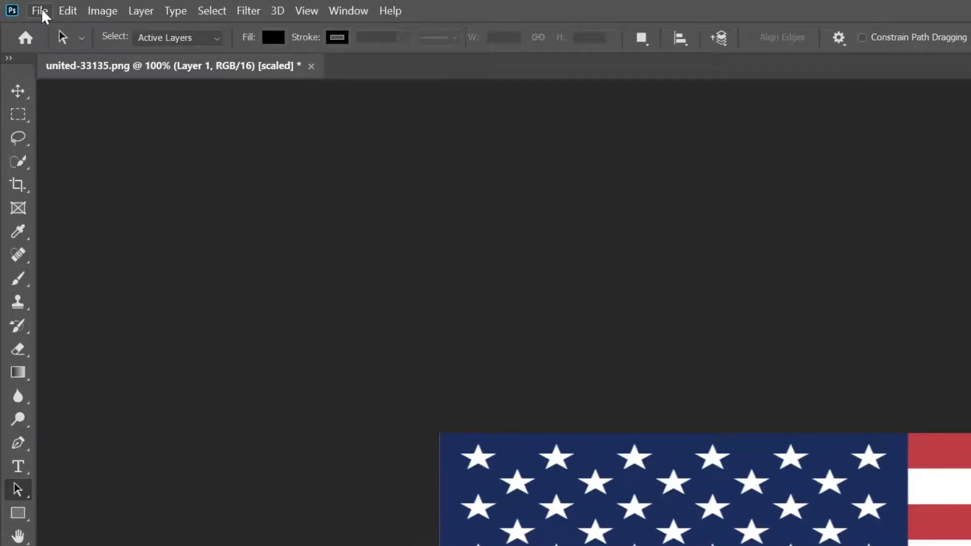
Step: Open the Automate > Batch dialog and keep Folder as the source
click(41, 10)
mouse_move(114, 409)
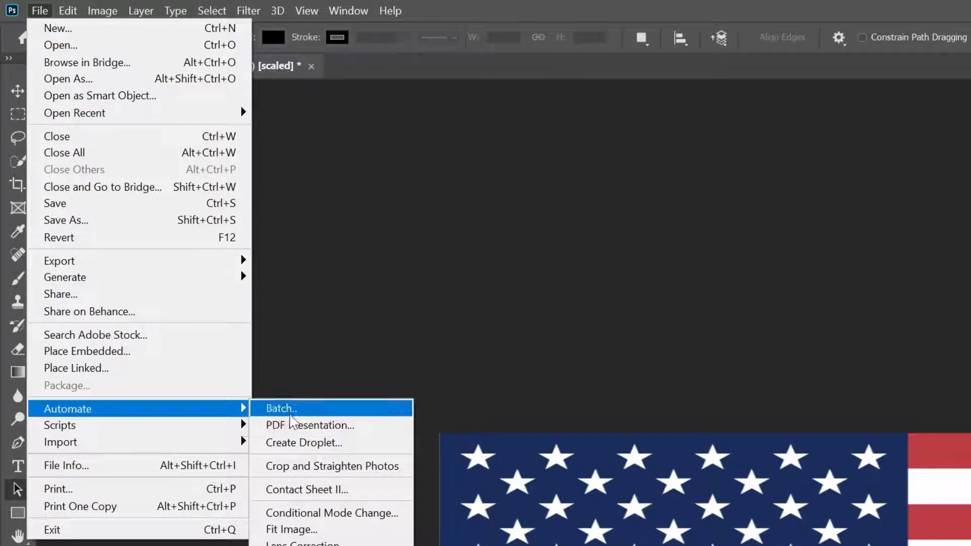
click(283, 408)
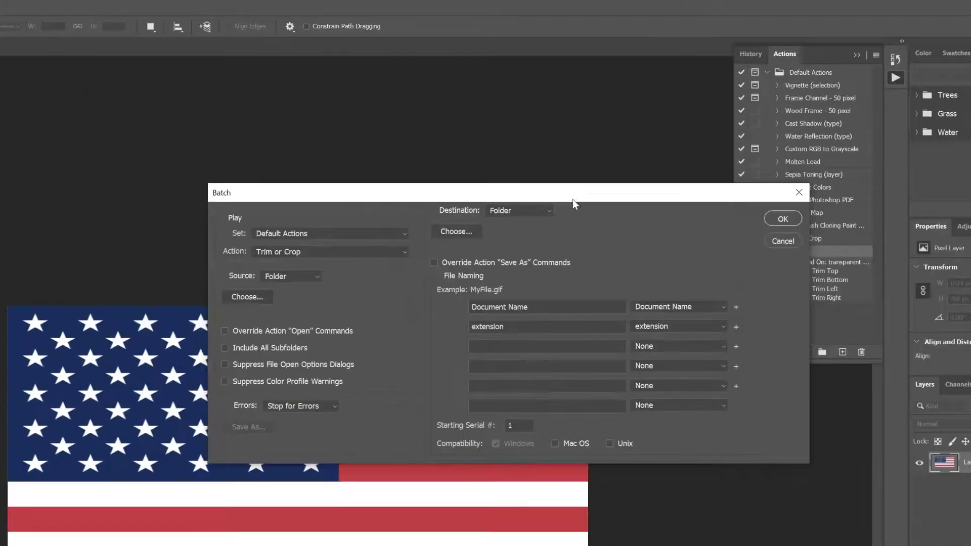
drag(574, 203, 461, 280)
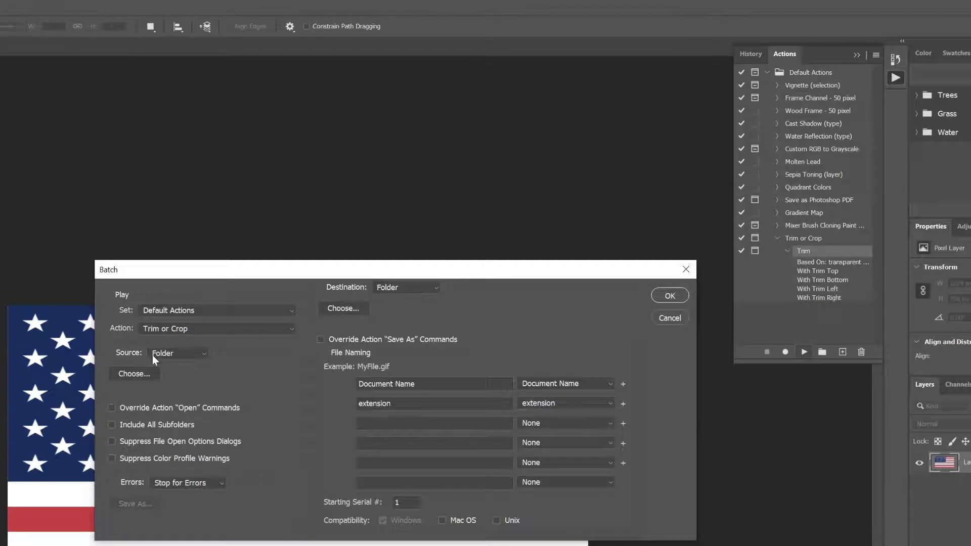
click(189, 353)
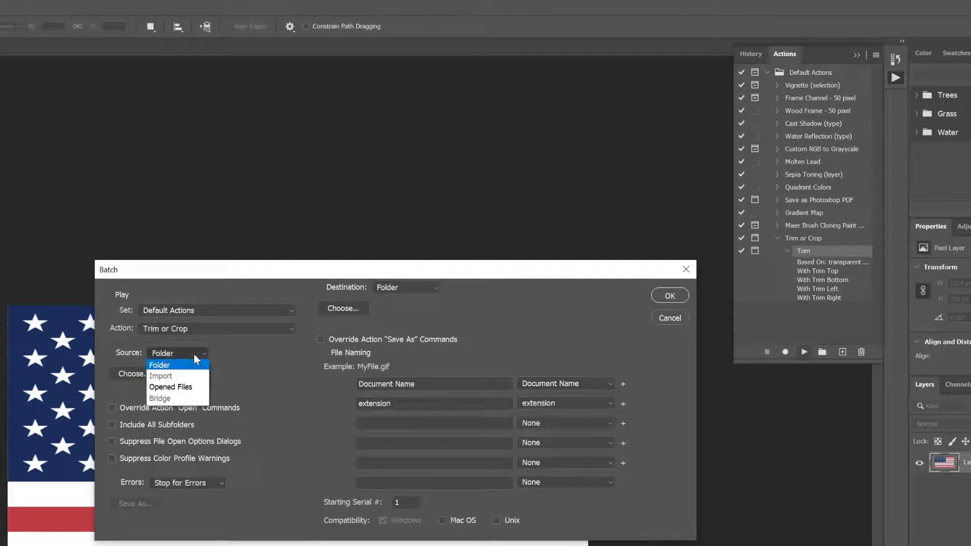
click(169, 365)
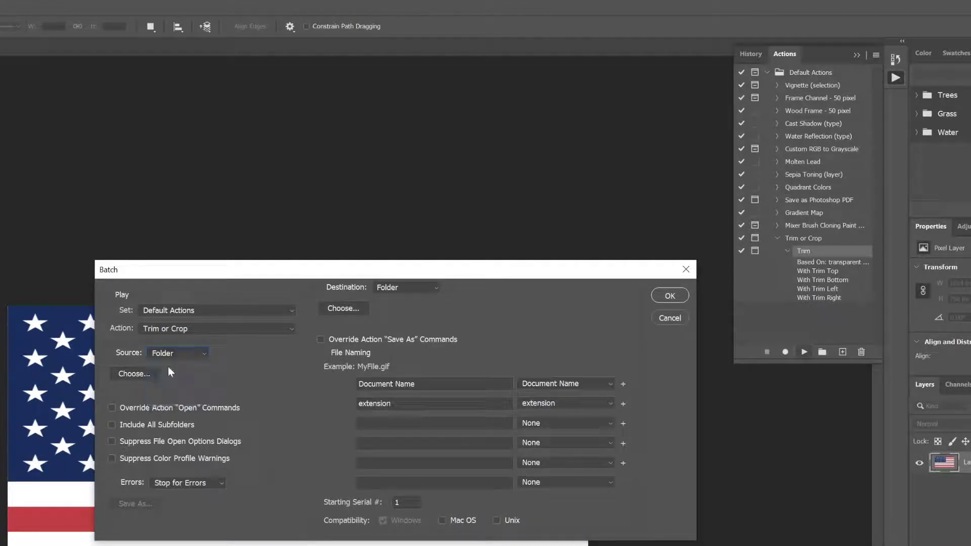
Step: Choose All Countries Flag as the batch source folder
click(133, 377)
drag(224, 289, 374, 403)
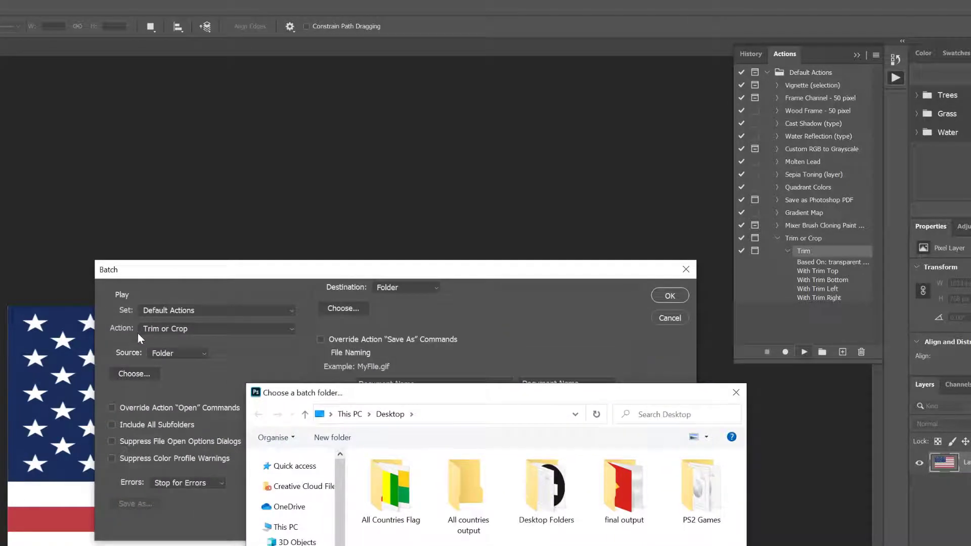
drag(453, 393, 396, 213)
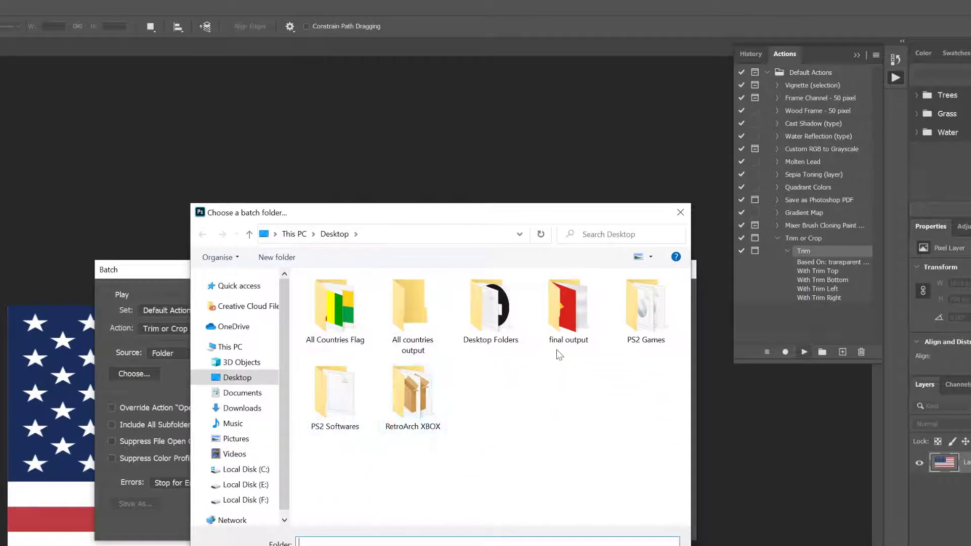
double_click(351, 311)
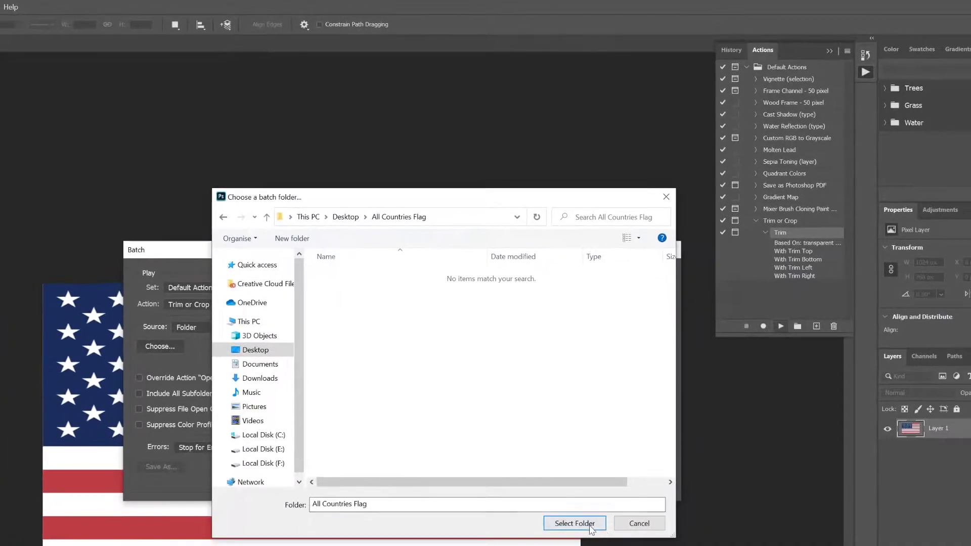
click(578, 524)
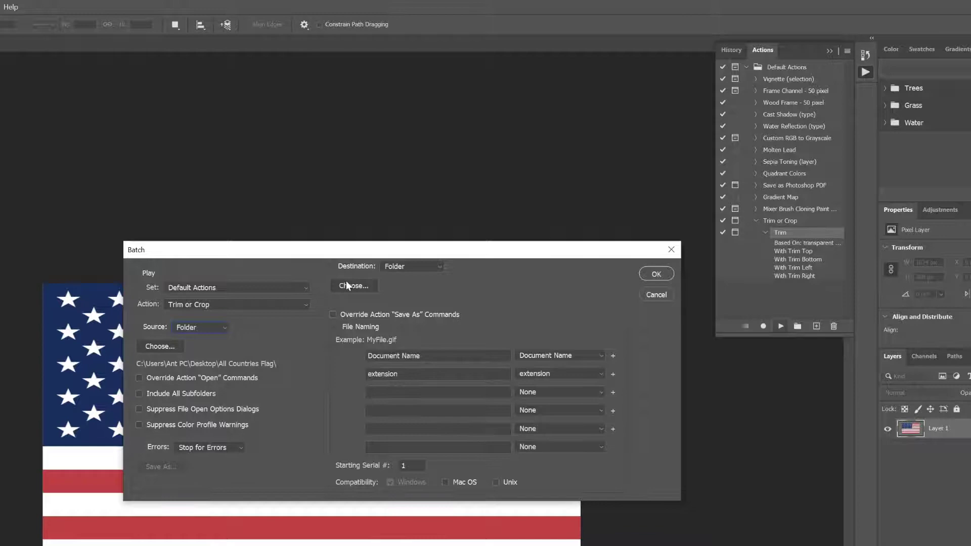
Step: Set the destination to Folder and choose All countries output
click(412, 266)
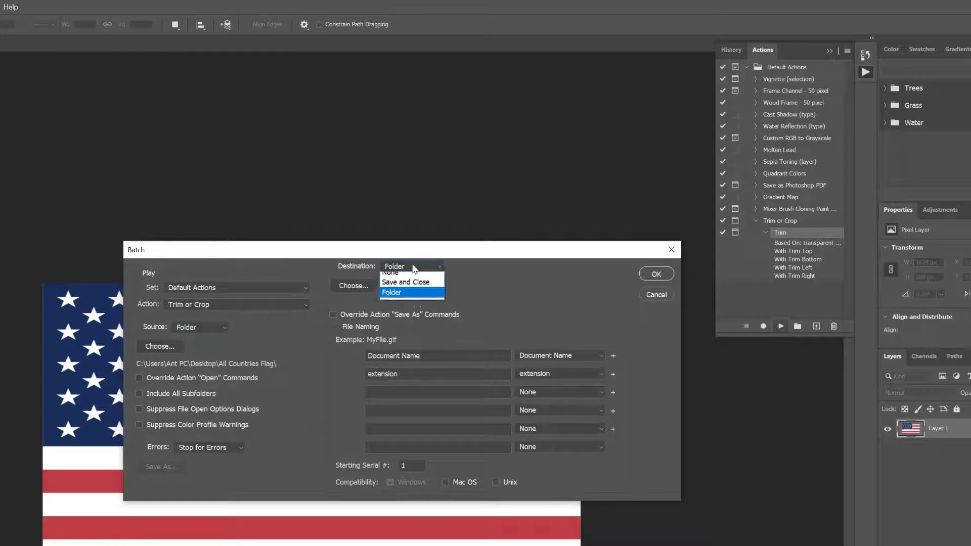
click(410, 298)
click(354, 286)
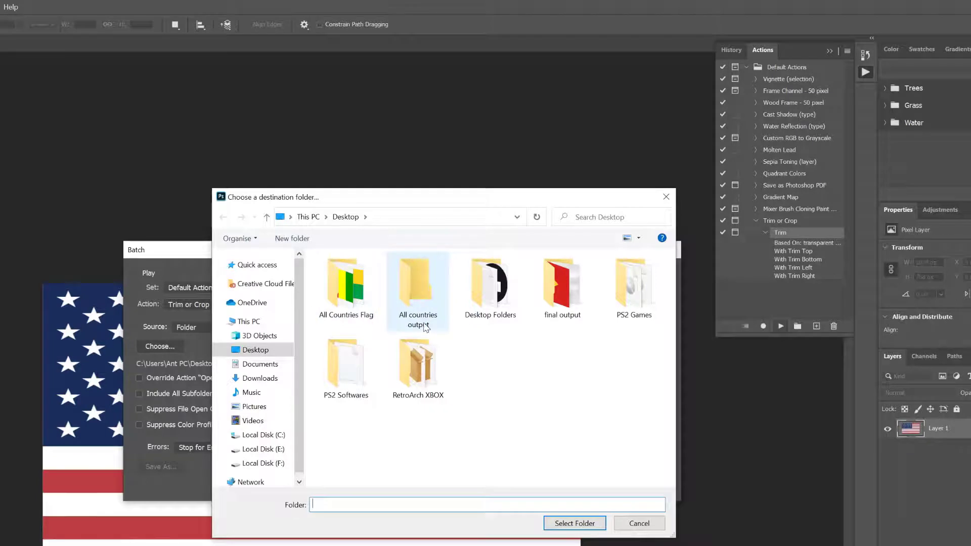
double_click(411, 286)
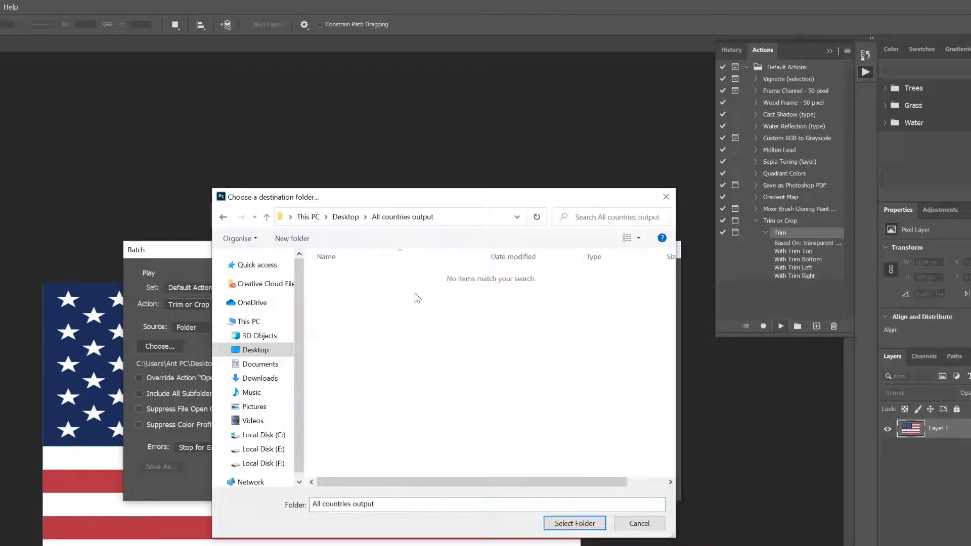
click(574, 523)
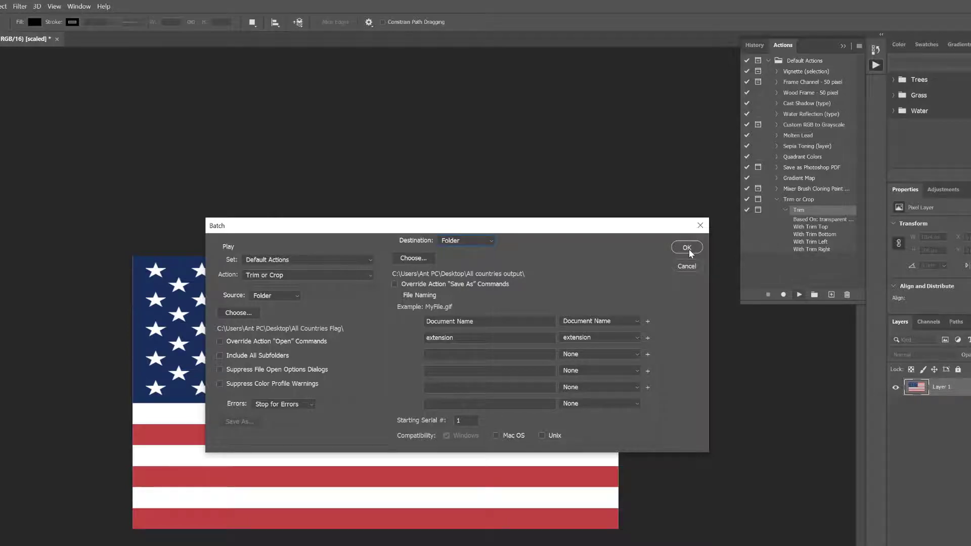
Step: Confirm the Batch dialog to apply Trim or Crop to all flag images
click(689, 250)
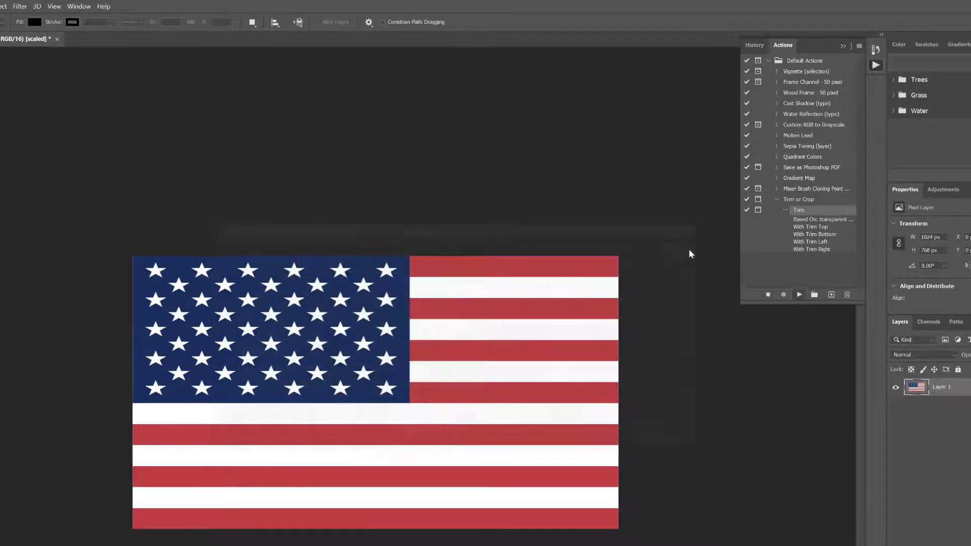